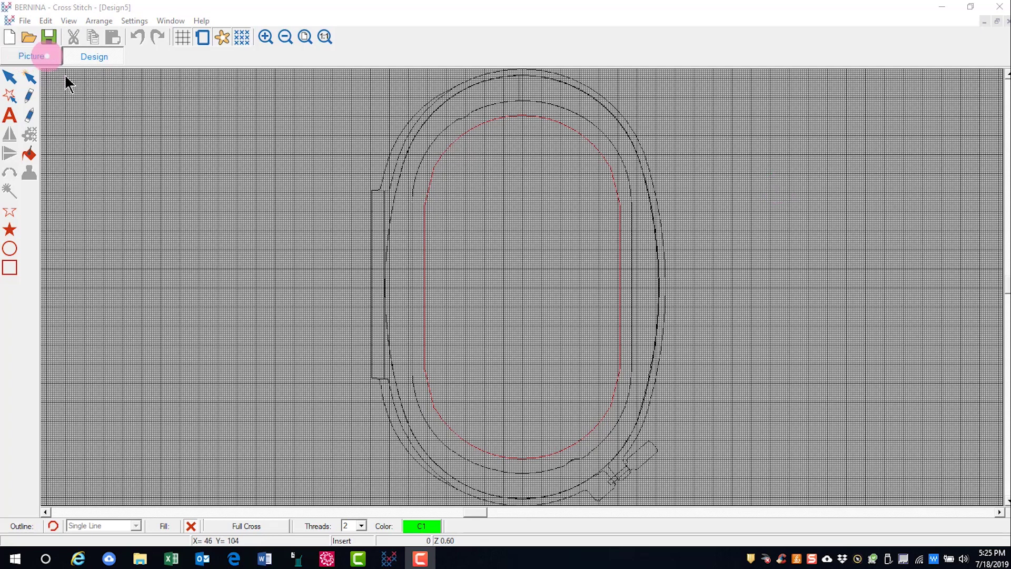
Switch from the Design workspace to the Picture workspace.
left_click(32, 55)
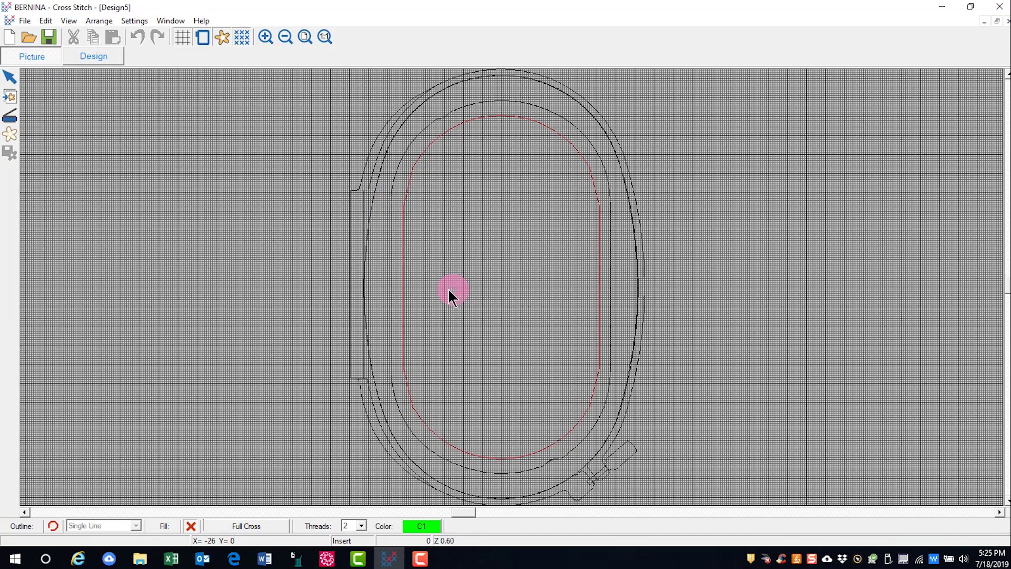
Start loading a picture and browse to C:\Users\Public\Public Pictures\BERNINA 8 Pictures.
left_click(9, 96)
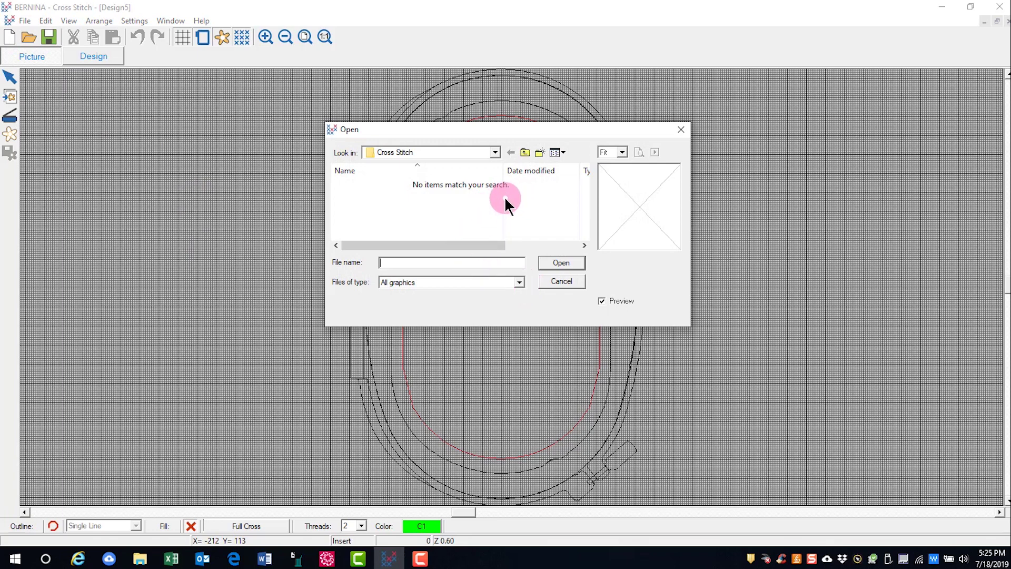
left_click(496, 152)
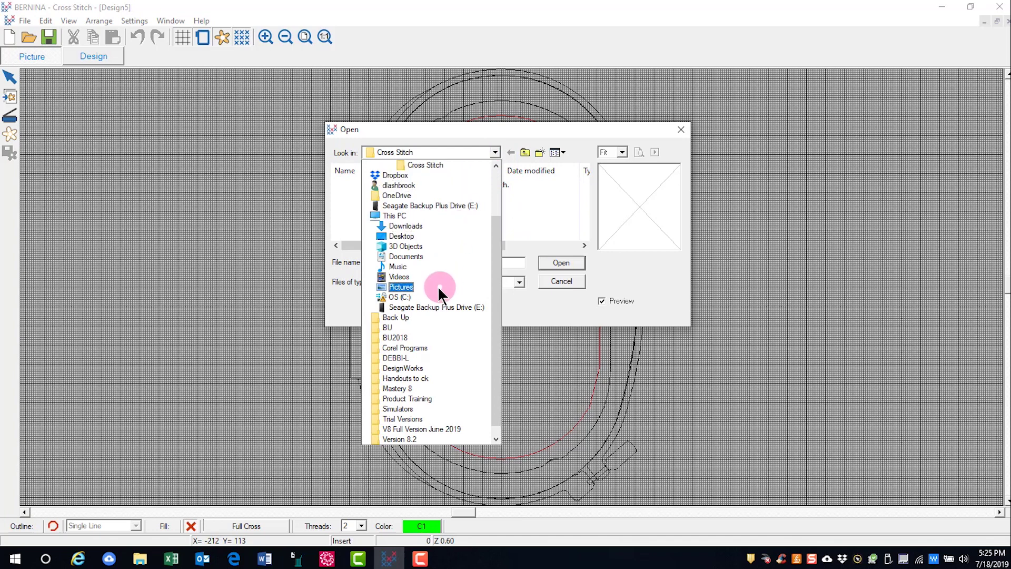
left_click(420, 297)
scroll(437, 214, "down", 4)
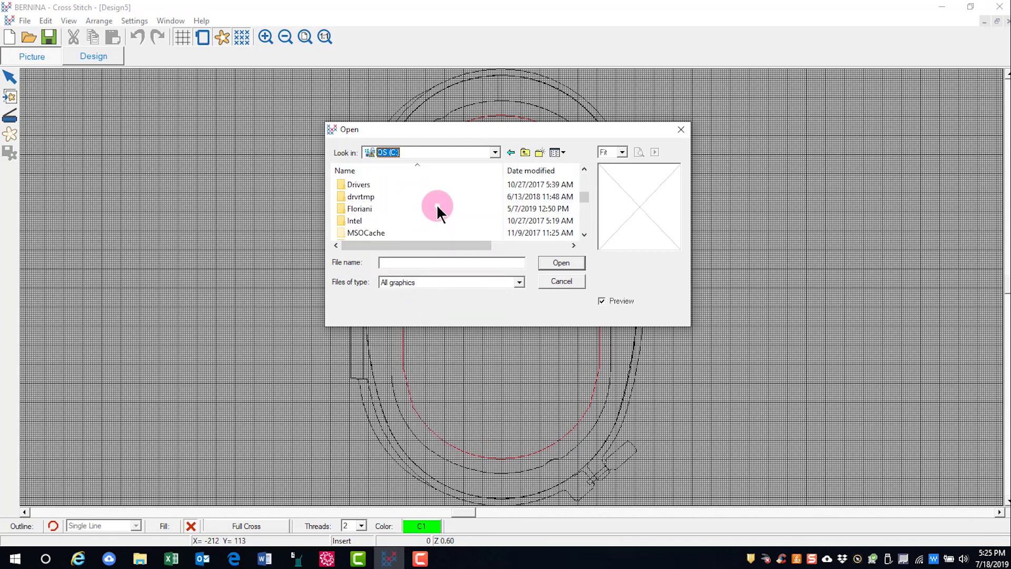
scroll(434, 218, "down", 2)
double_click(371, 208)
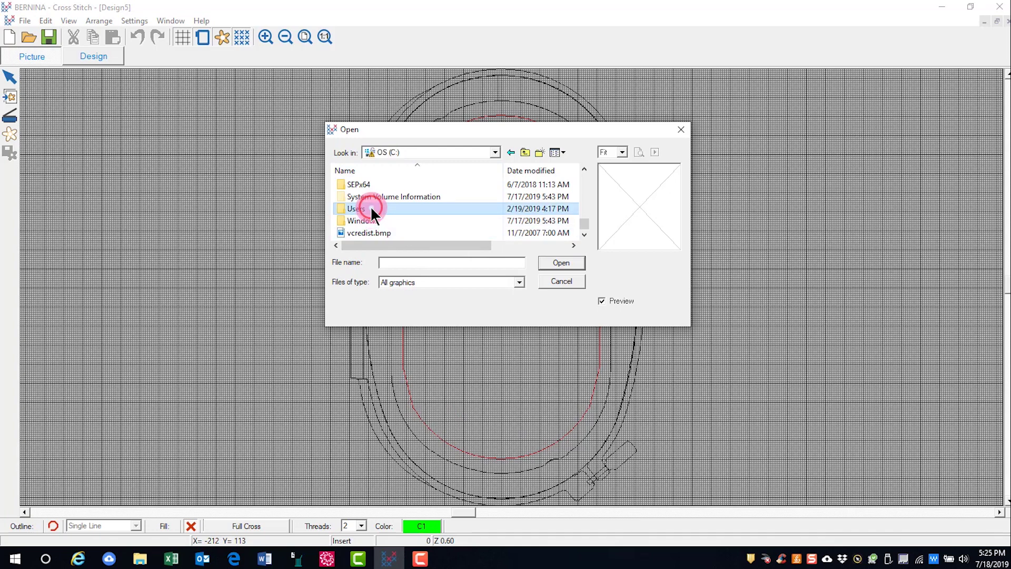
scroll(426, 177, "down", 1)
double_click(383, 229)
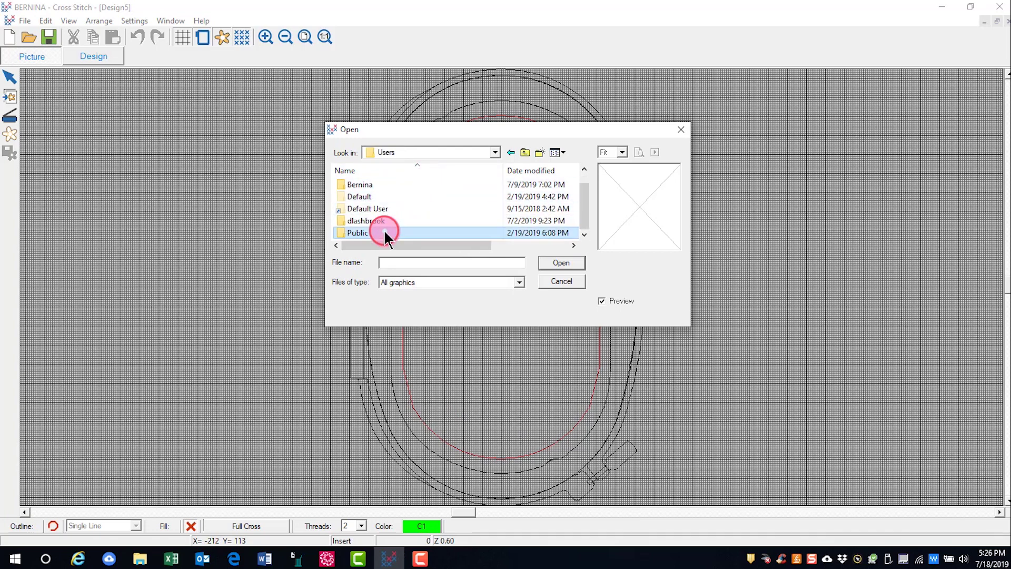
scroll(406, 185, "down", 2)
double_click(392, 209)
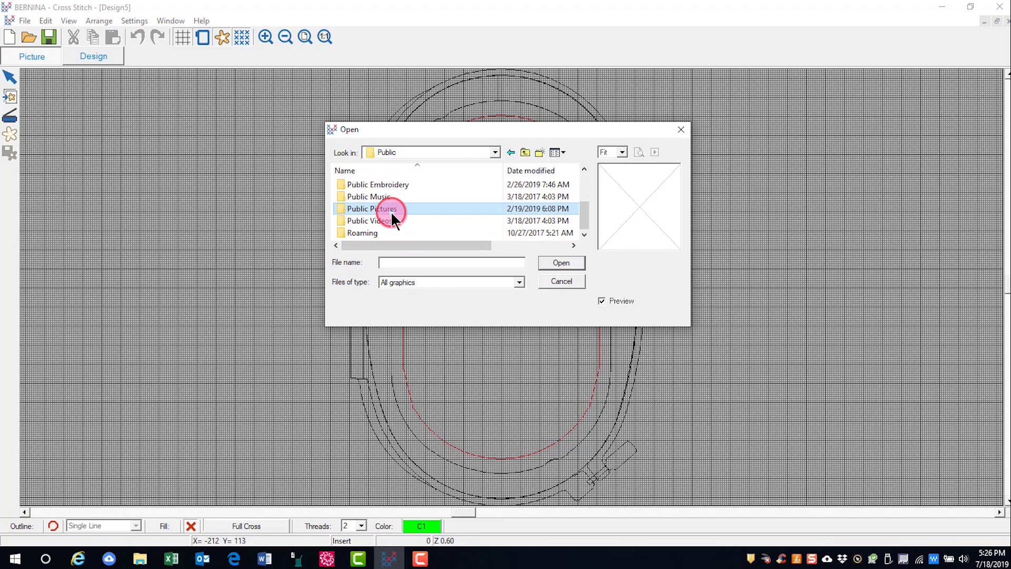
double_click(360, 204)
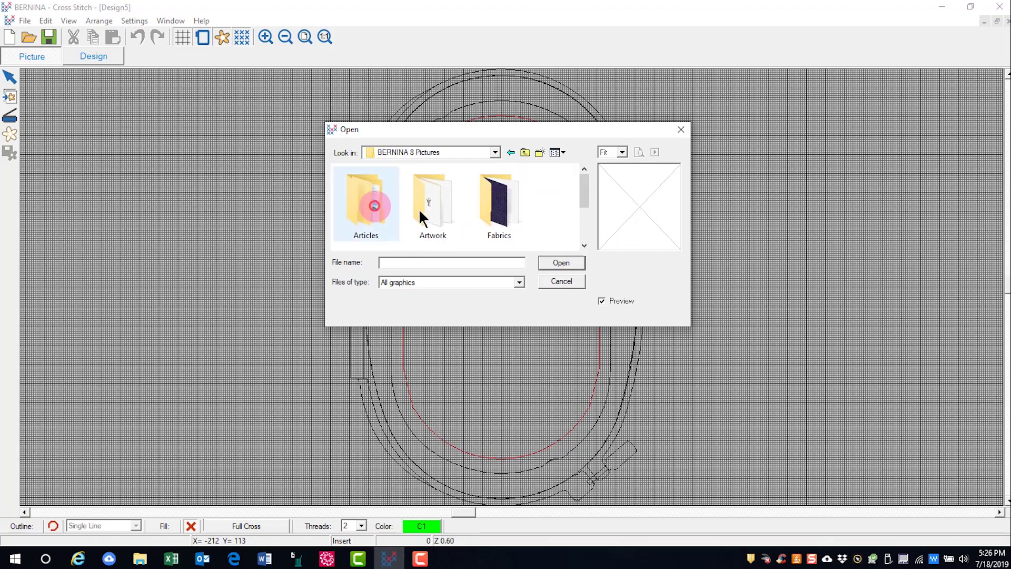
Open the Artwork folder and select the fan picture A_East_008b.jpg.
left_click(439, 207)
double_click(439, 207)
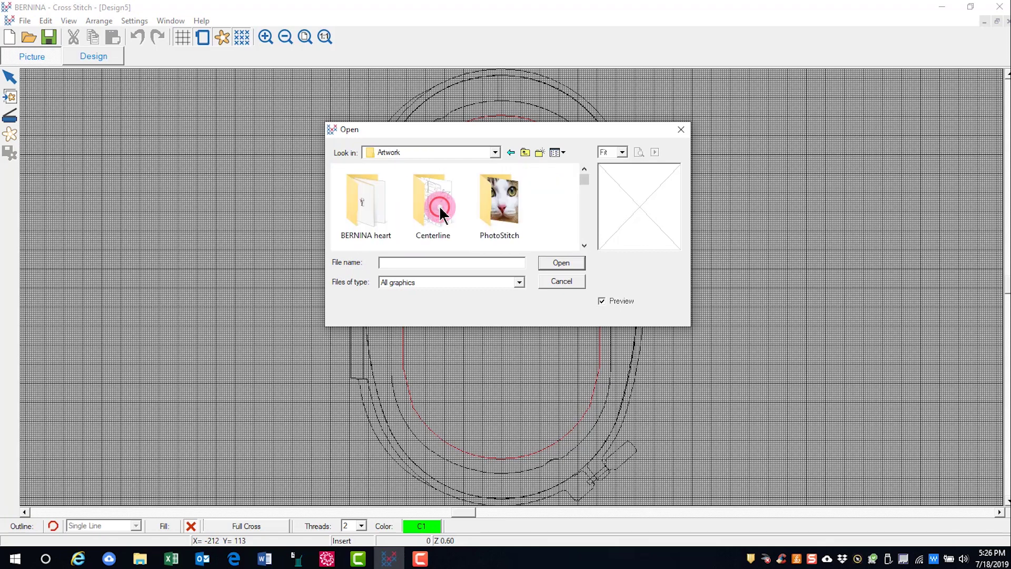
left_click(583, 245)
left_click(366, 206)
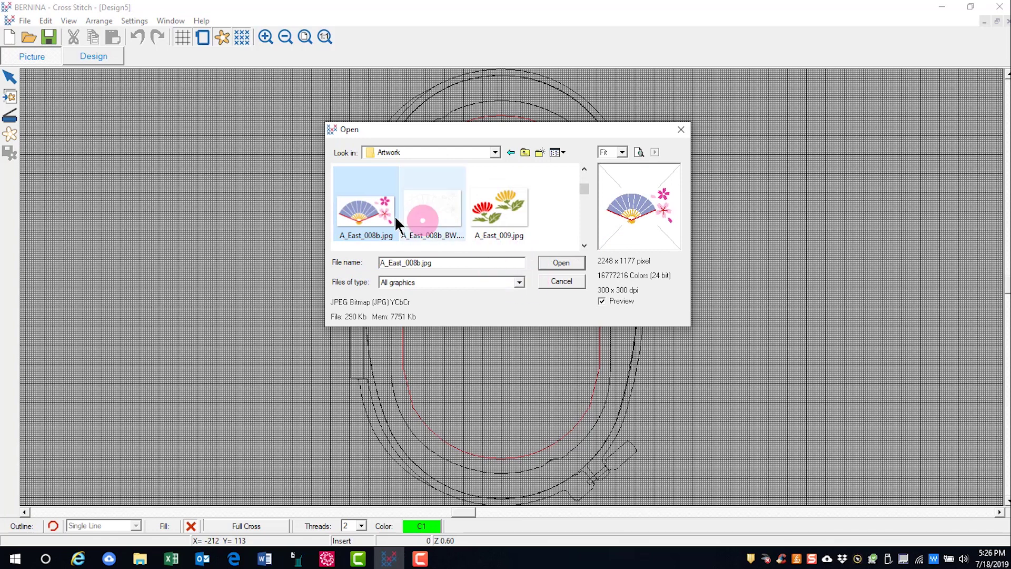
Load A_East_008b.jpg into the hoop, then turn the grid off in Design mode.
left_click(545, 262)
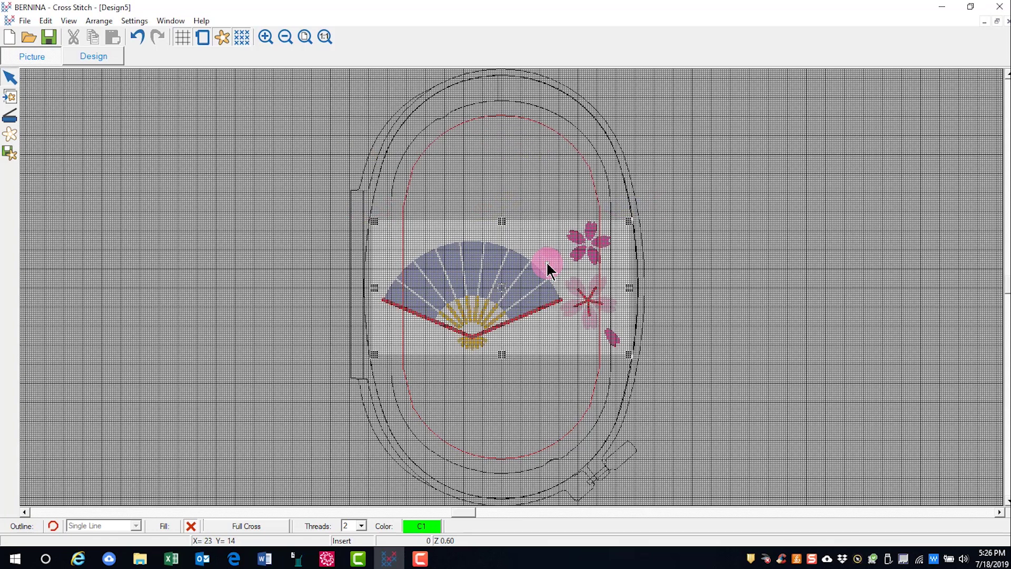
left_click(93, 59)
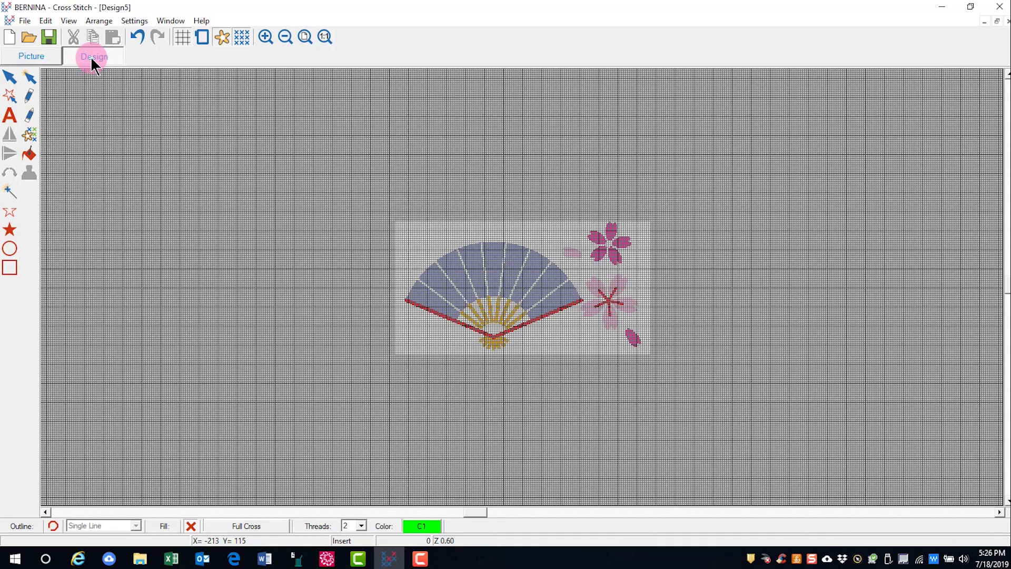
left_click(187, 46)
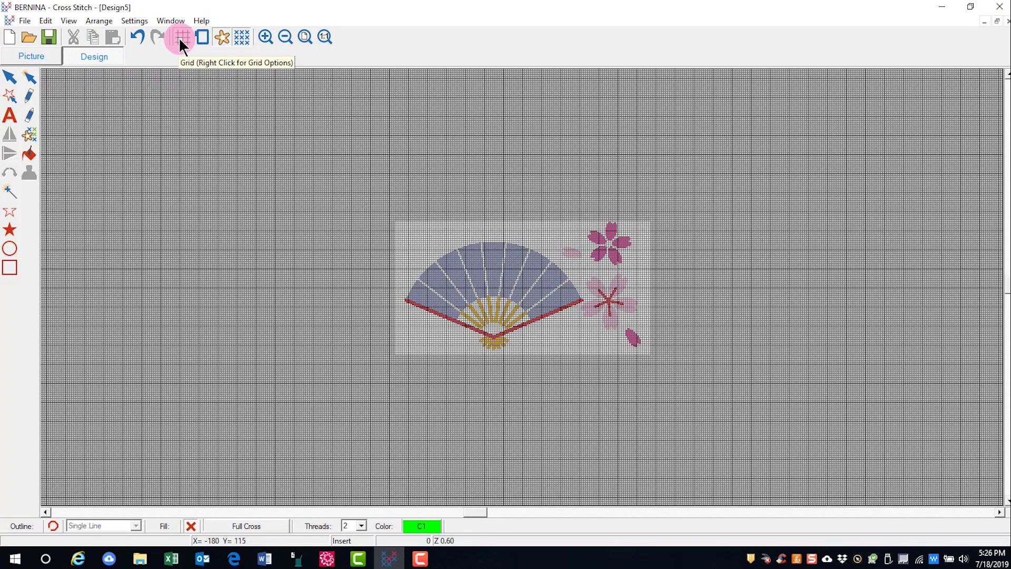
left_click(179, 41)
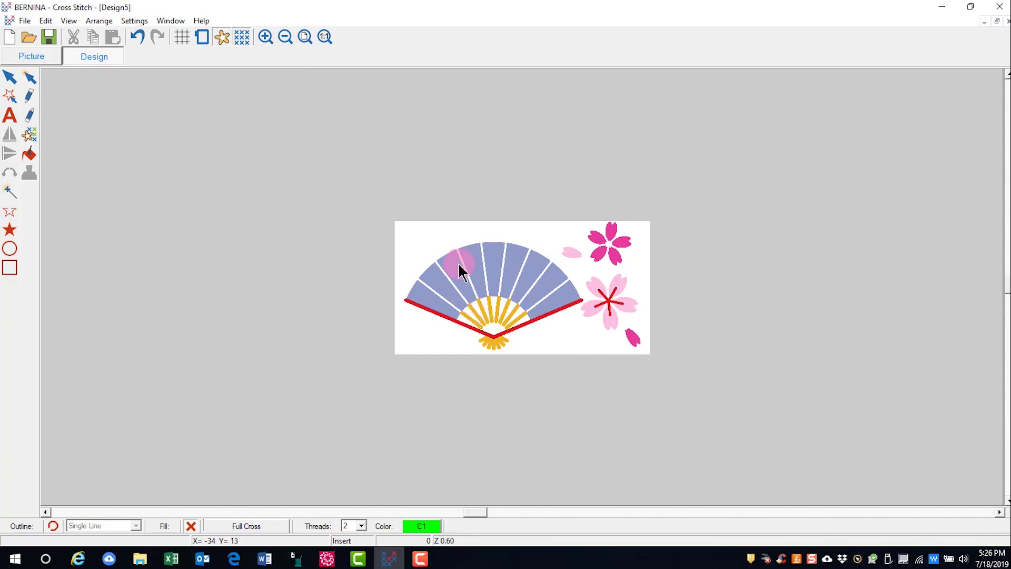
Enlarge the fan picture by dragging its top-left corner up and left.
left_click(37, 57)
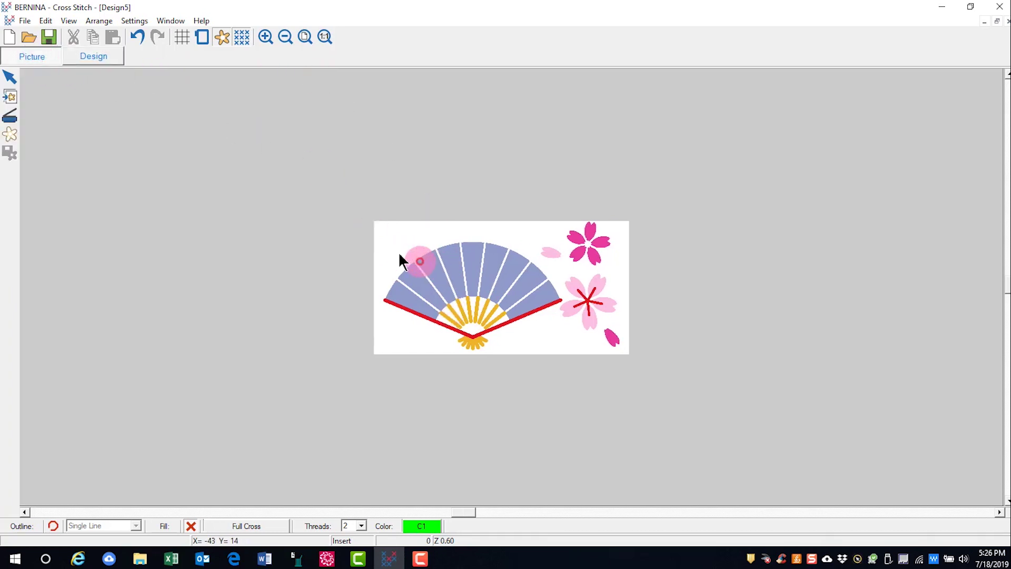
left_click(10, 78)
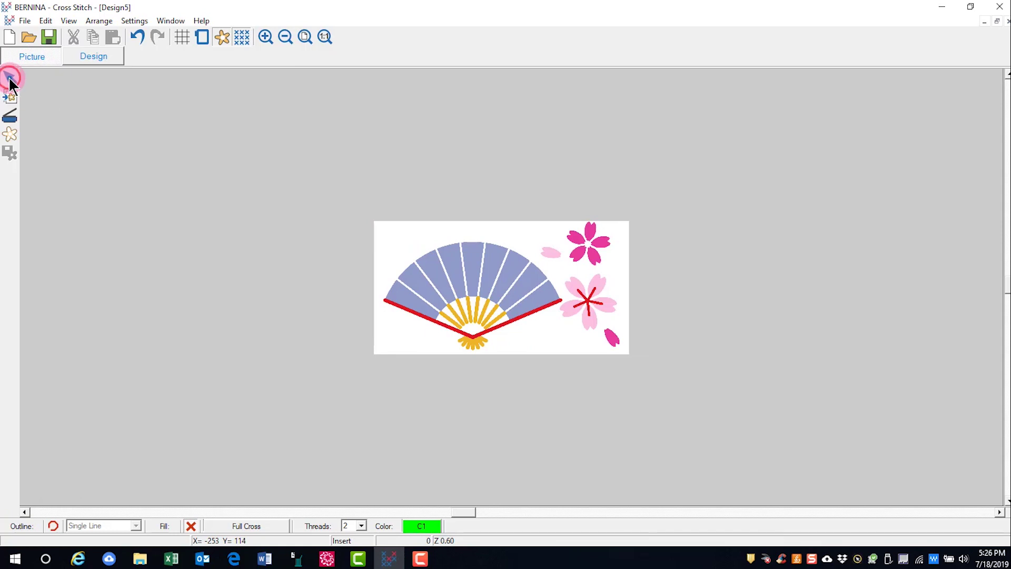
left_click(458, 278)
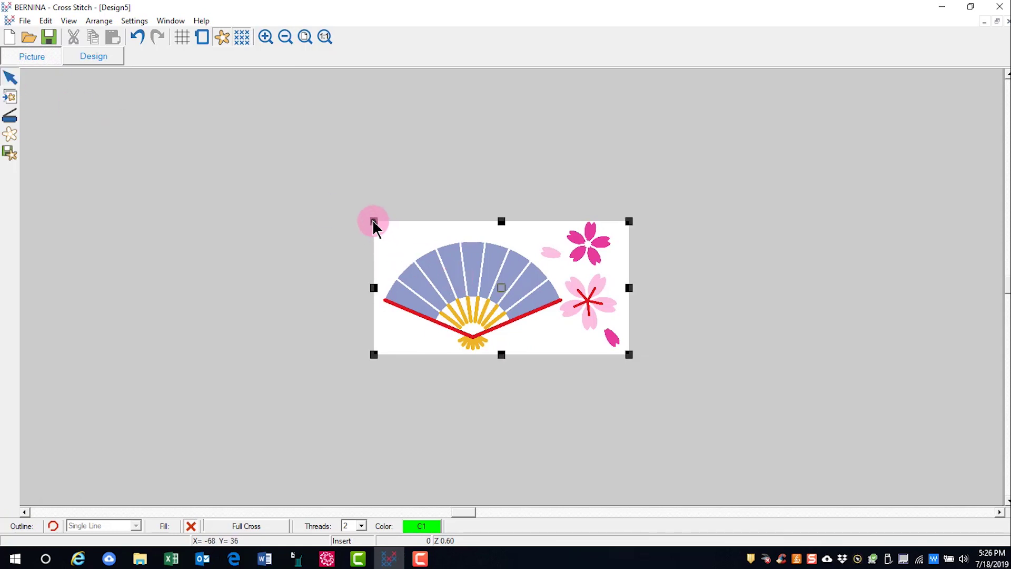
left_click_drag(374, 222, 268, 150)
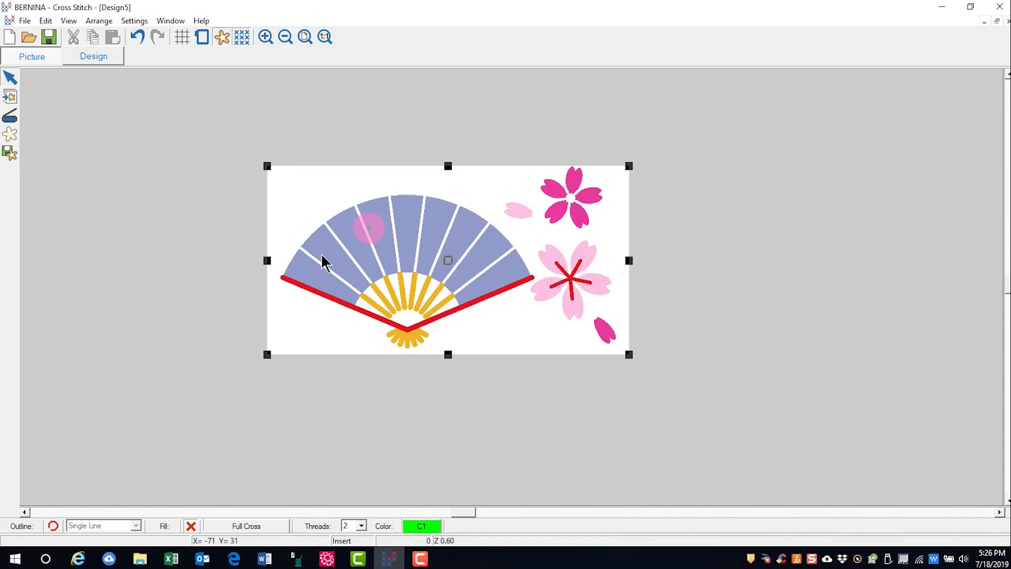
left_click(87, 130)
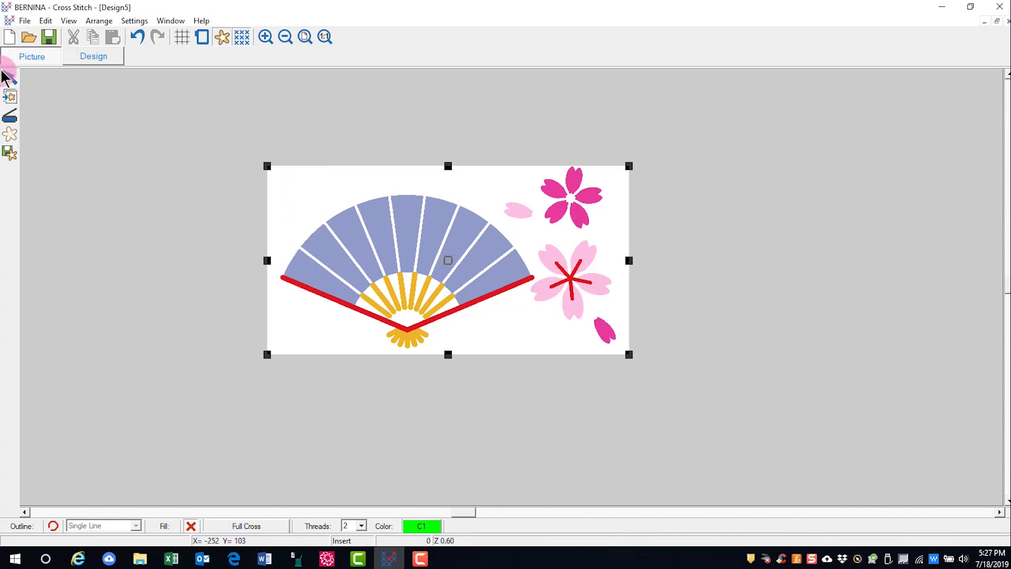
left_click(19, 61)
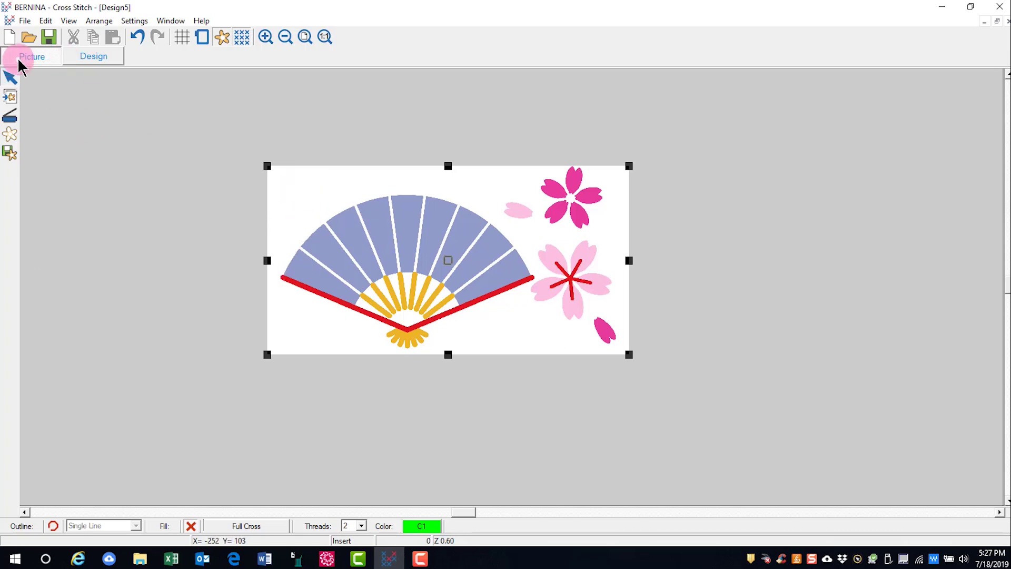
Activate the Magic Wand and open the Select Thread palette, moved clear of the fan.
left_click(93, 58)
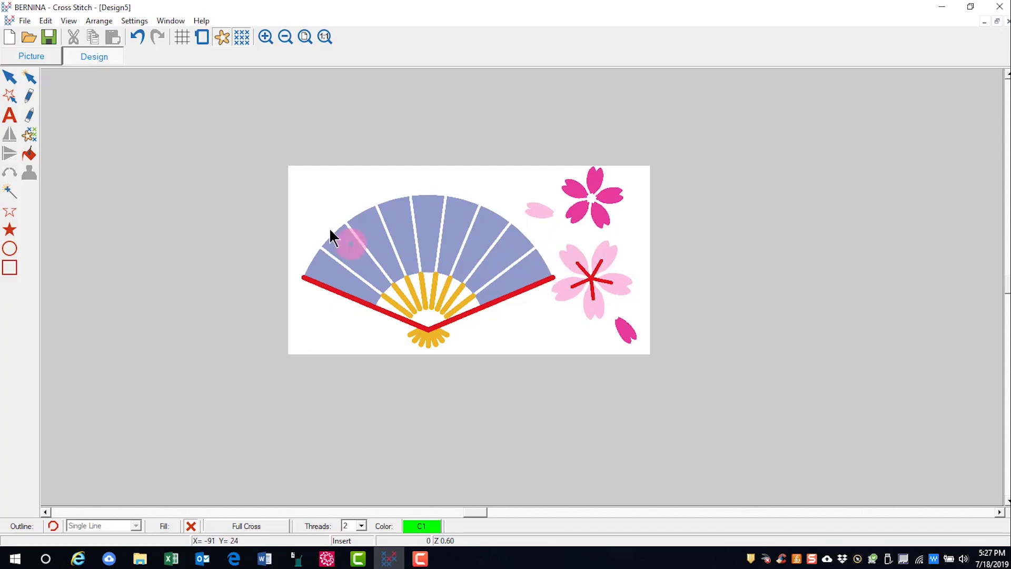
left_click(8, 196)
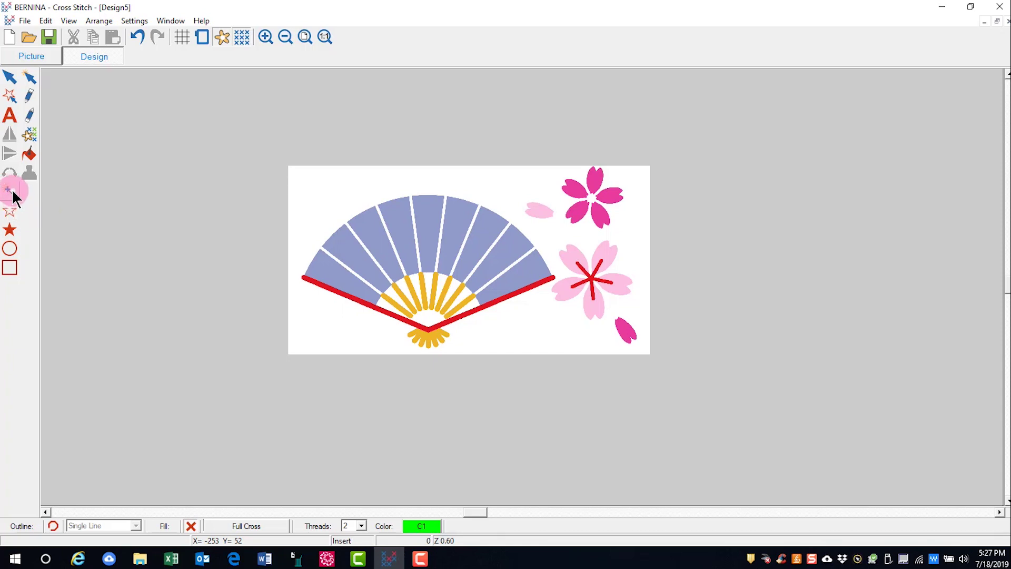
left_click(191, 526)
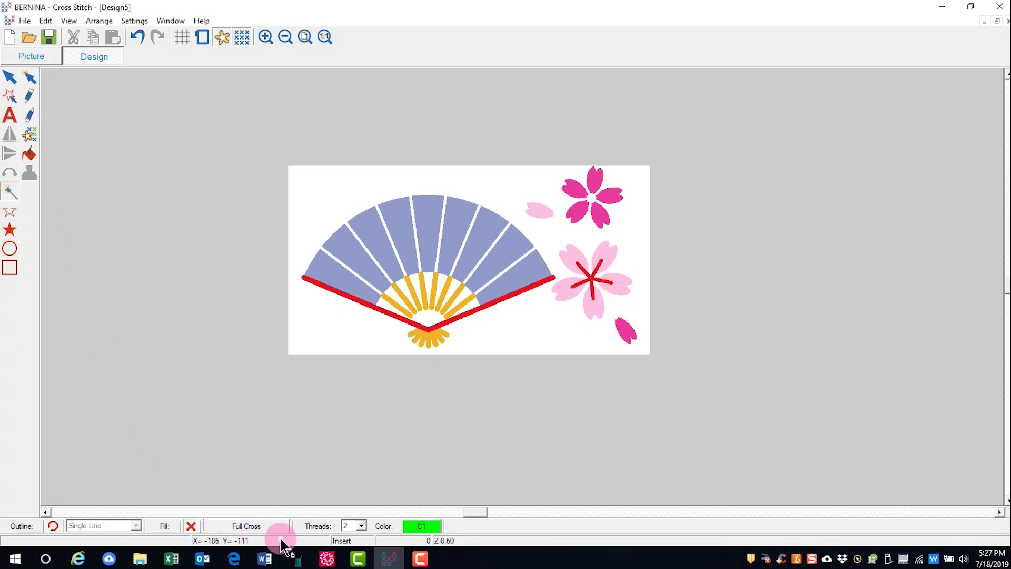
left_click(424, 525)
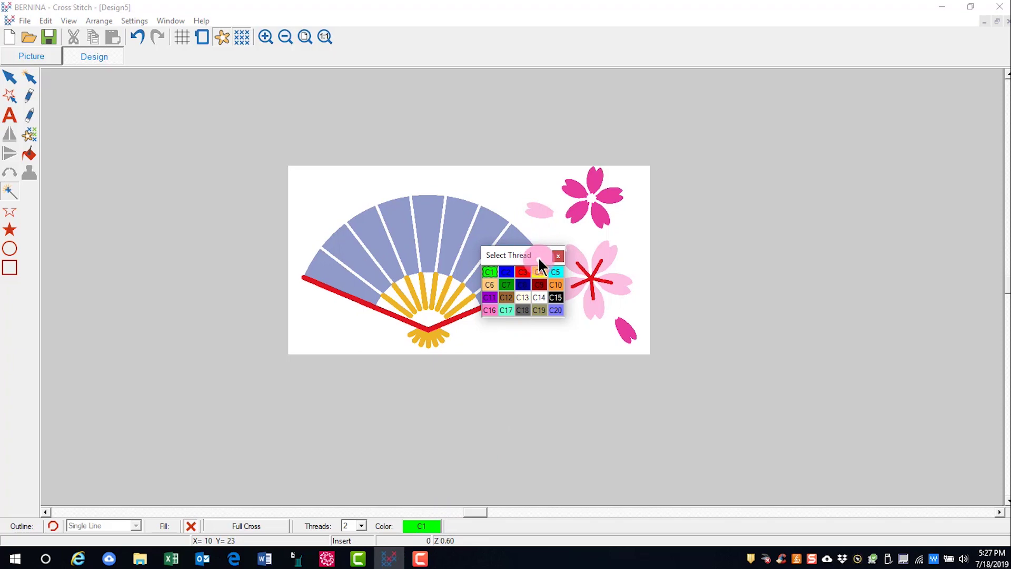
left_click_drag(539, 258, 745, 167)
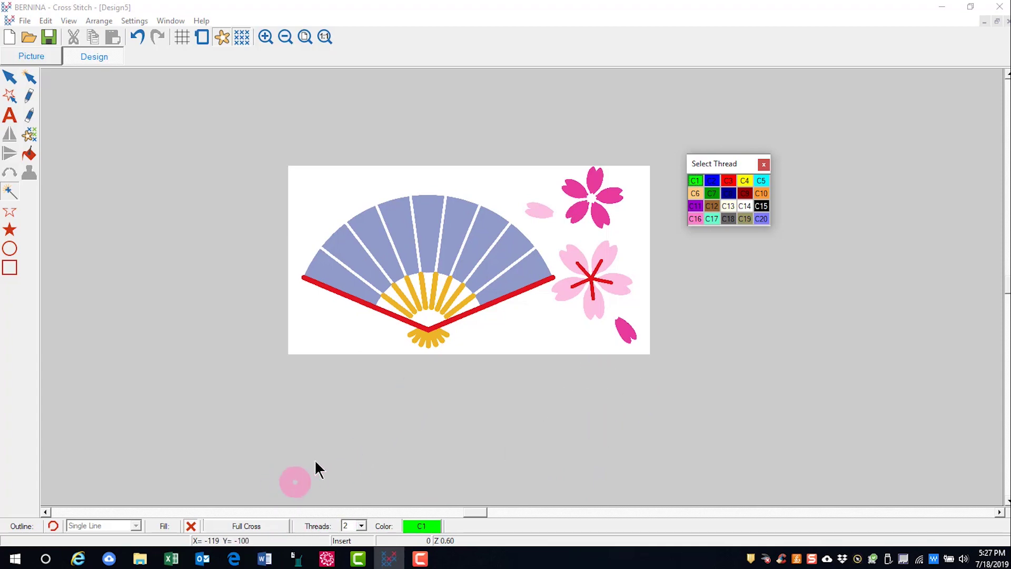
Fill the lavender fan blades with C20 full crosses and check them zoomed in without the picture.
left_click(761, 219)
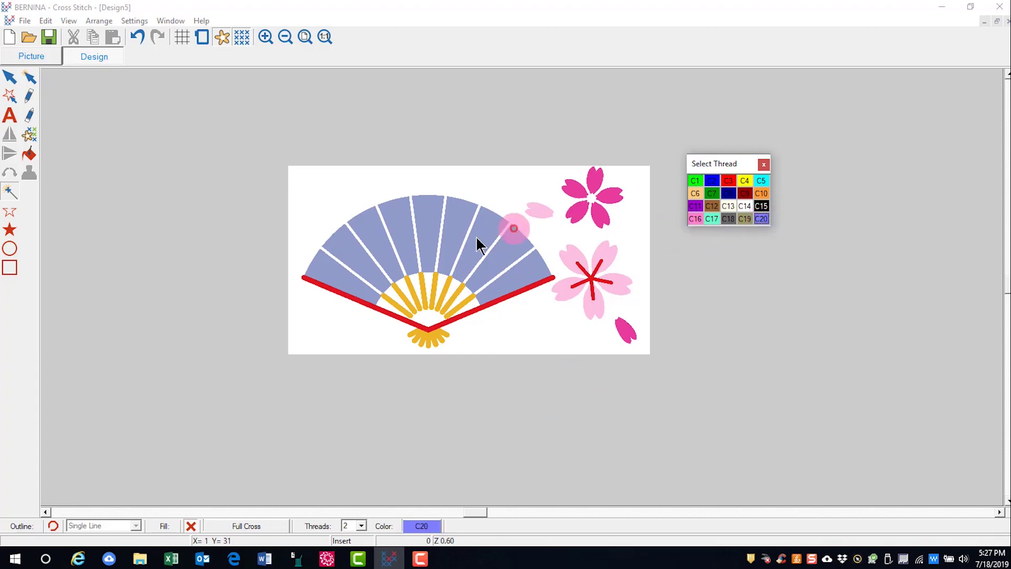
left_click(356, 263)
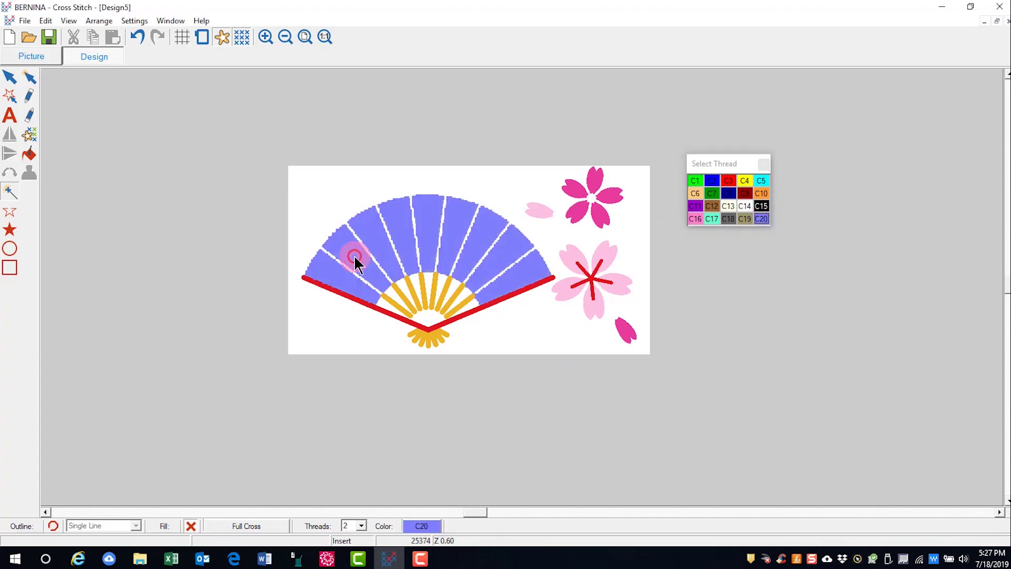
left_click(222, 37)
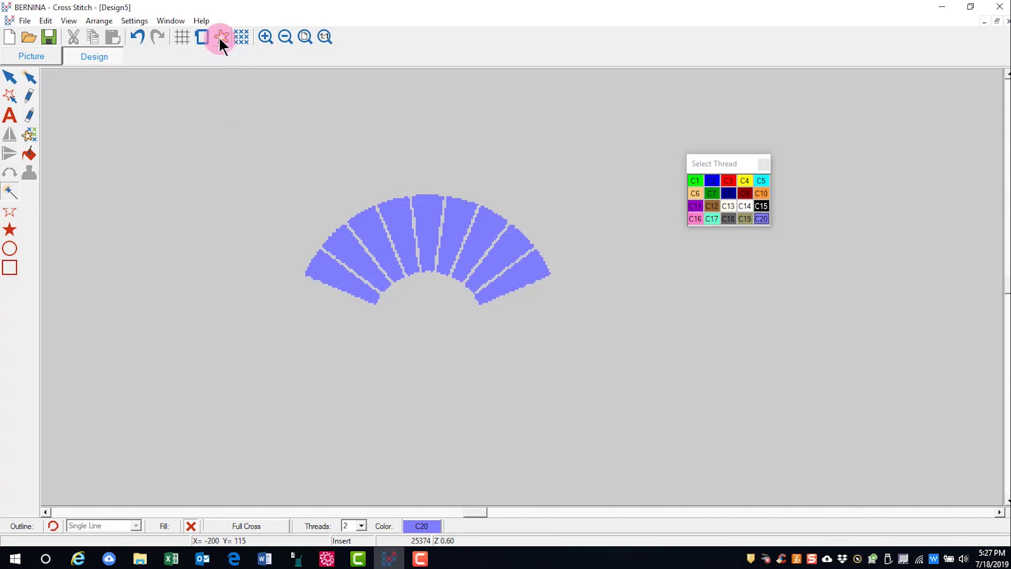
left_click(266, 37)
left_click(434, 258)
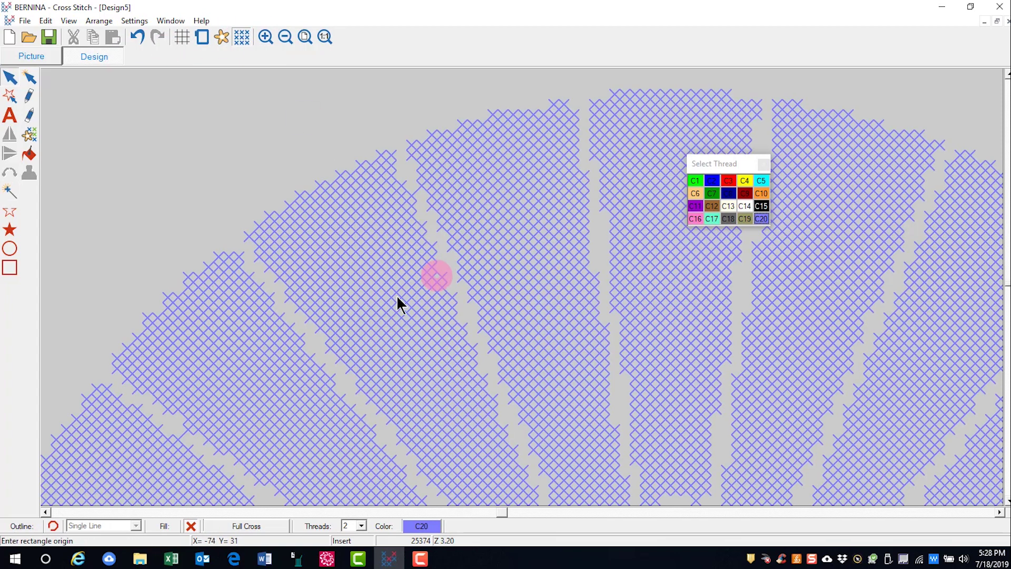
left_click(345, 113)
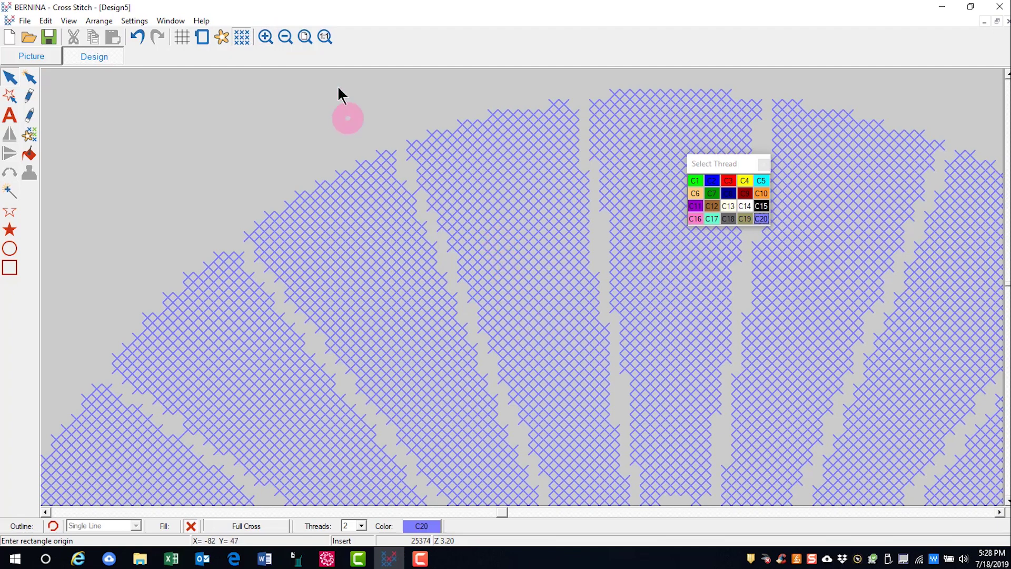
left_click(163, 88)
left_click(222, 37)
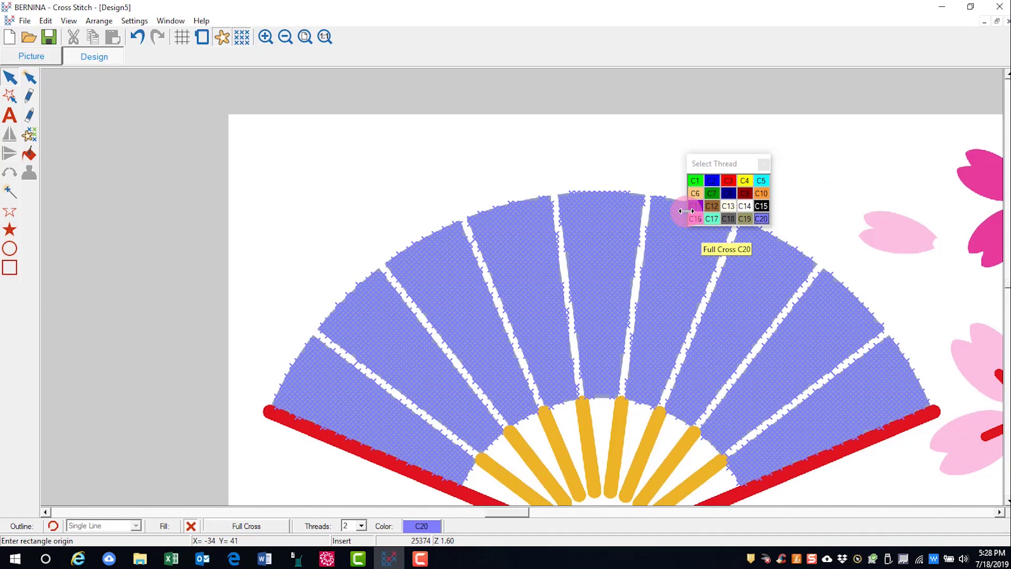
Fill the gold fan ribs with C6 full crosses, then select the blue thread.
left_click(695, 193)
left_click(10, 191)
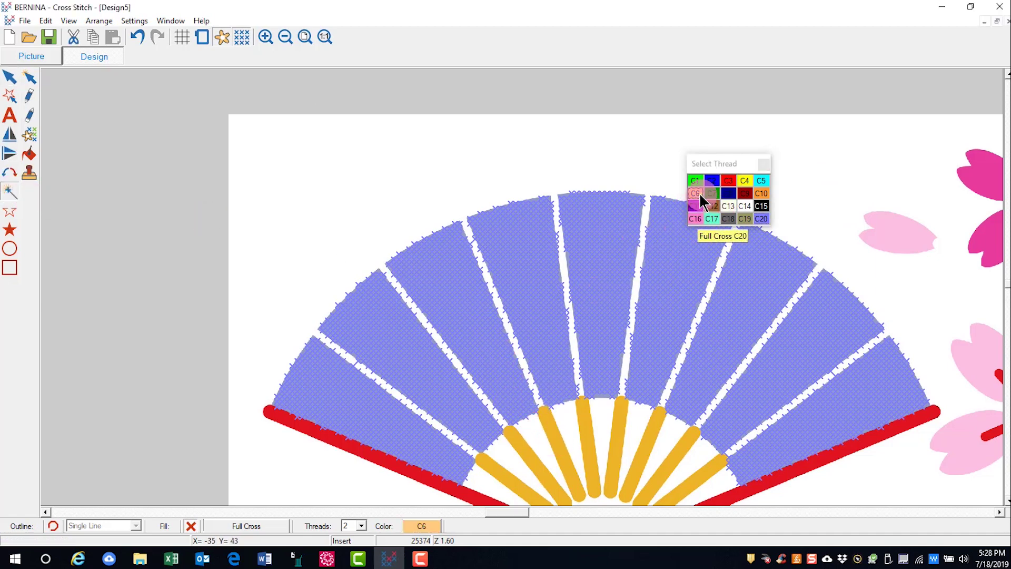
left_click(561, 449)
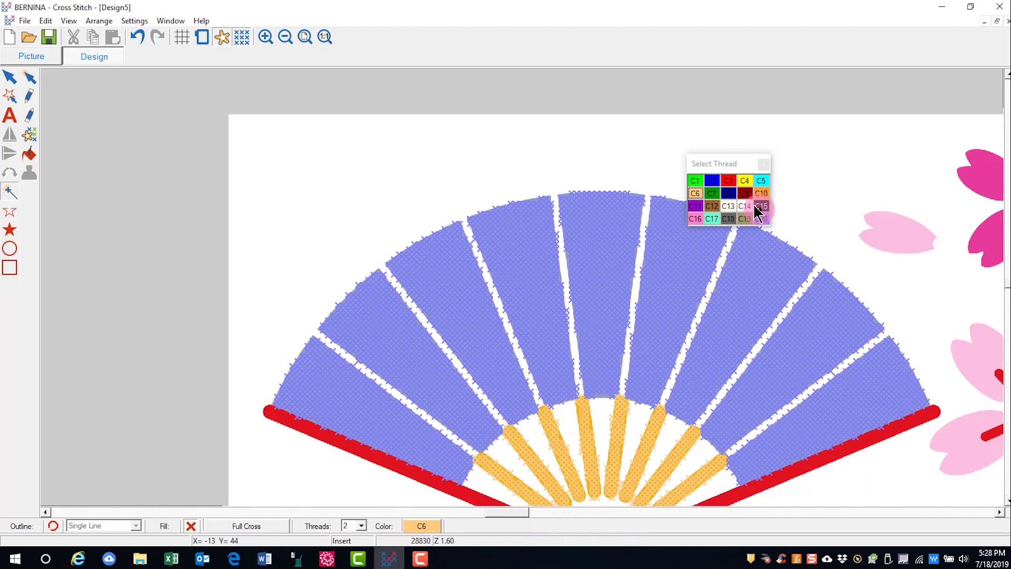
left_click(305, 38)
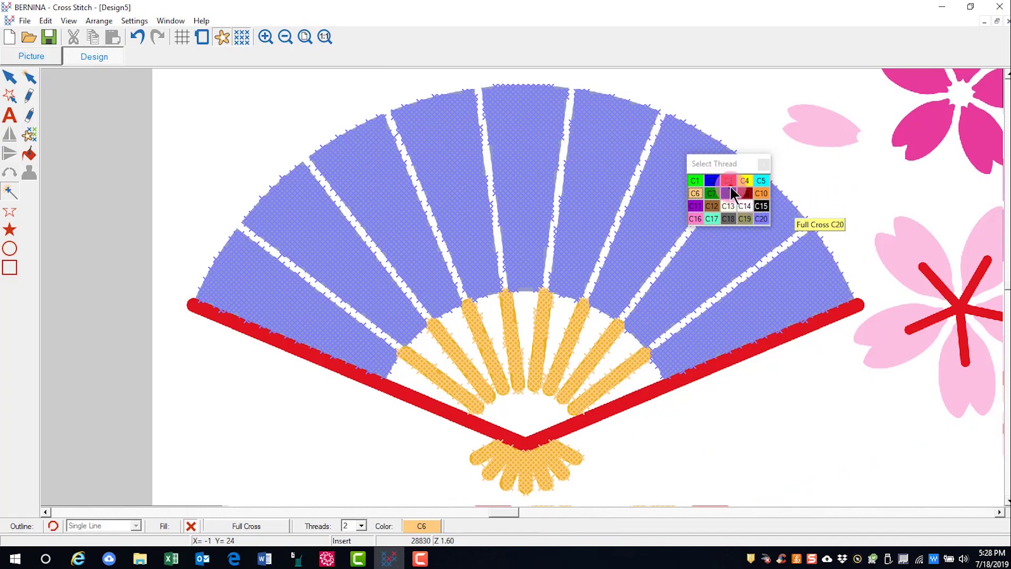
left_click(712, 186)
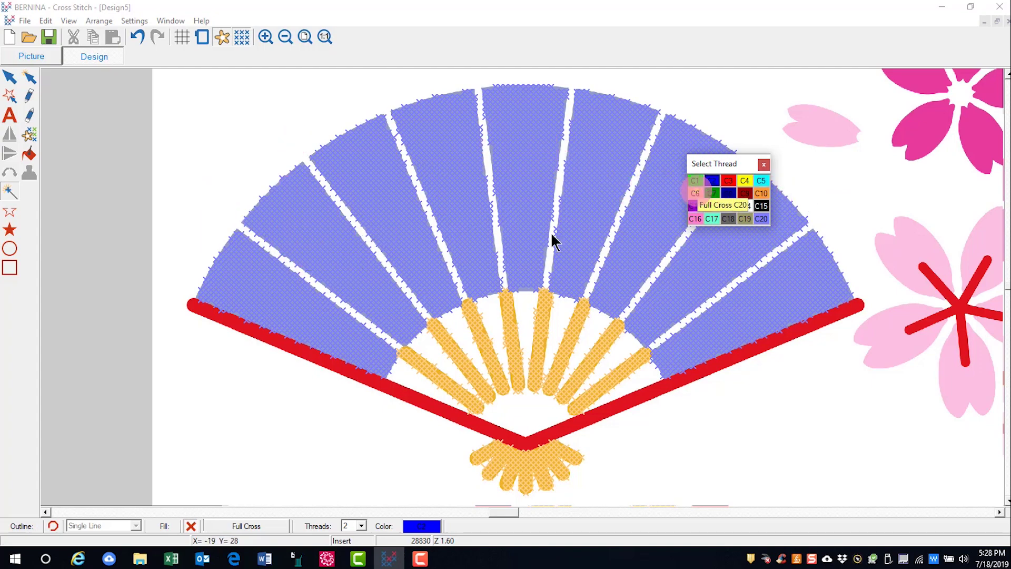
Fill the red fan edges with blue full crosses and inspect the blossom's stitched centre.
left_click(324, 366)
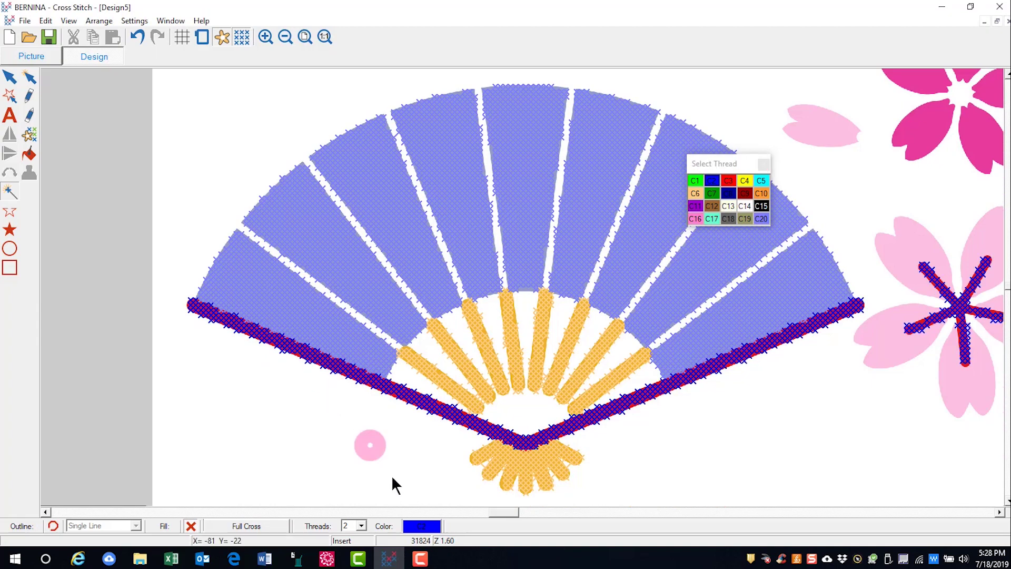
left_click_drag(501, 510, 508, 513)
left_click(774, 406)
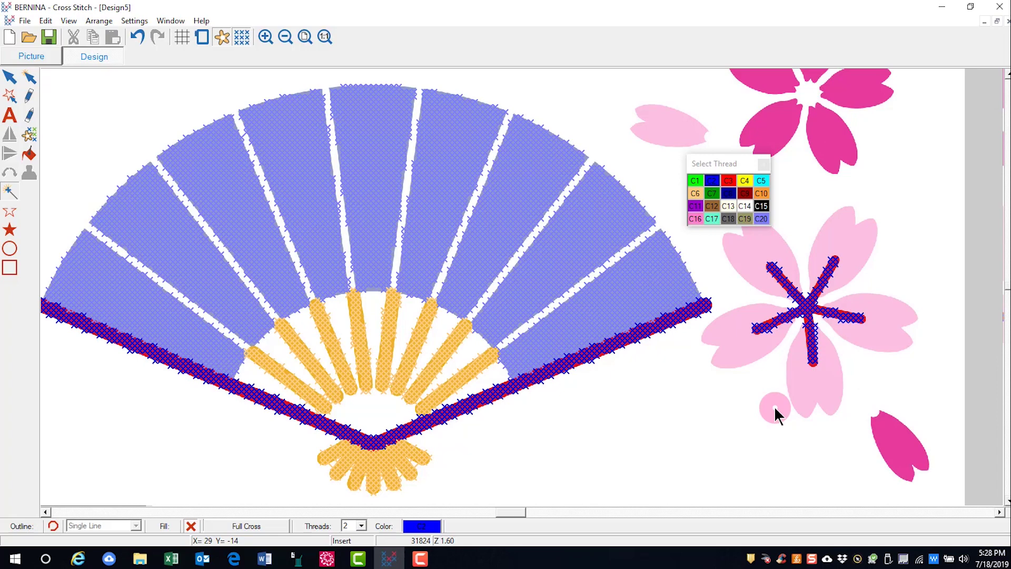
left_click(789, 322)
left_click(865, 310)
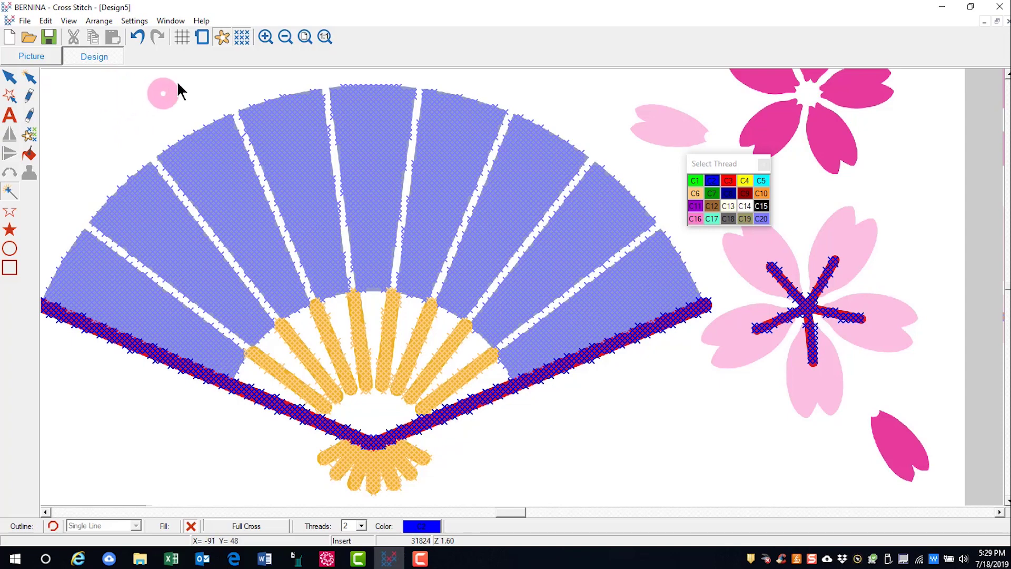
With the picture hidden, box-select the blue star stitches on the flower and delete them.
left_click(222, 38)
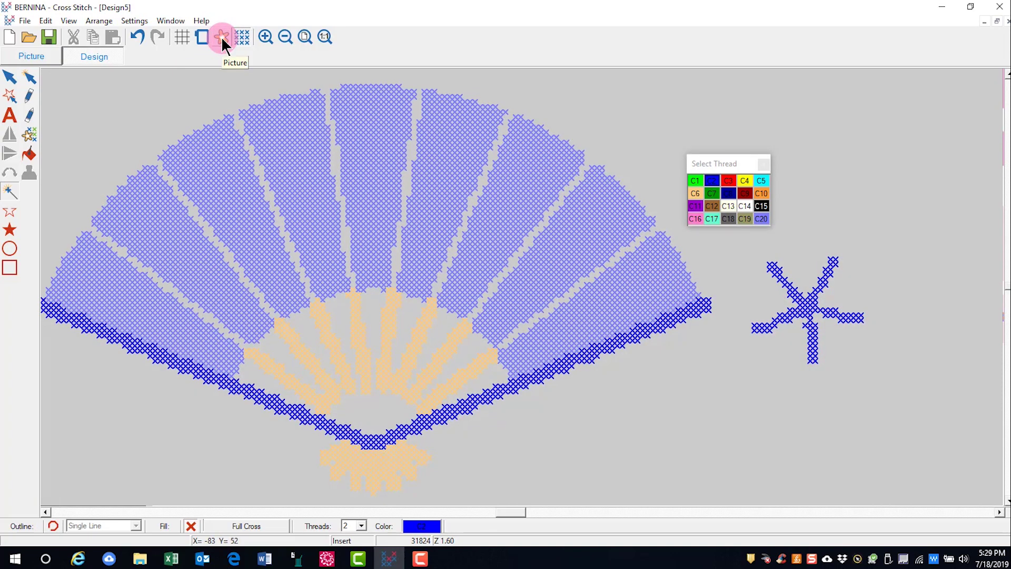
left_click(9, 78)
left_click(733, 243)
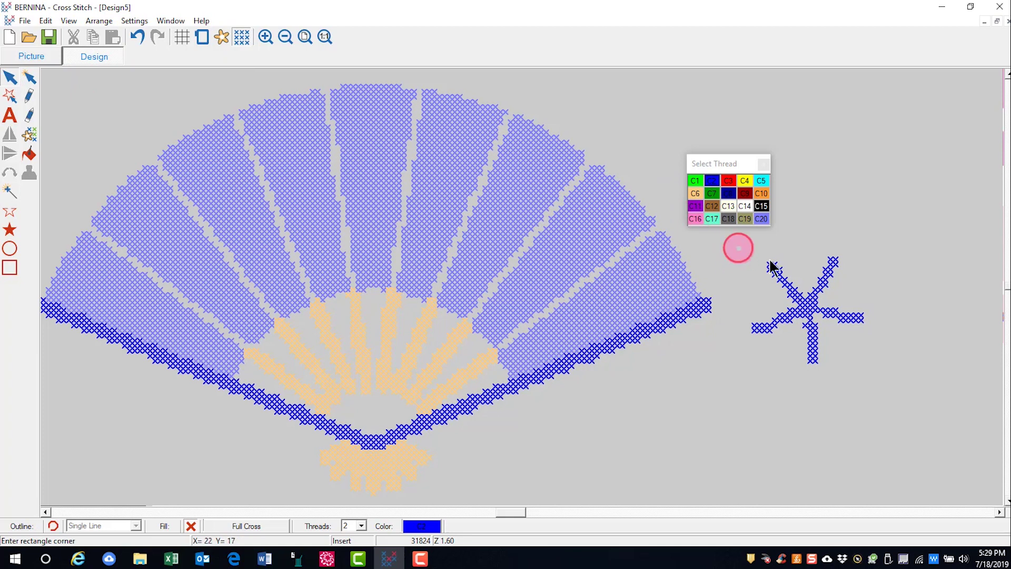
left_click(887, 388)
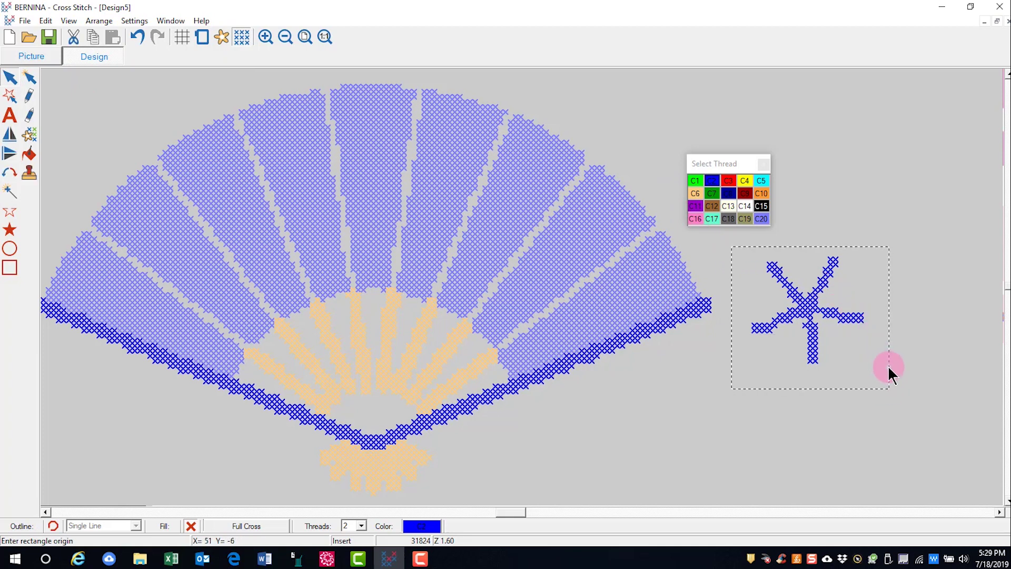
key("Delete")
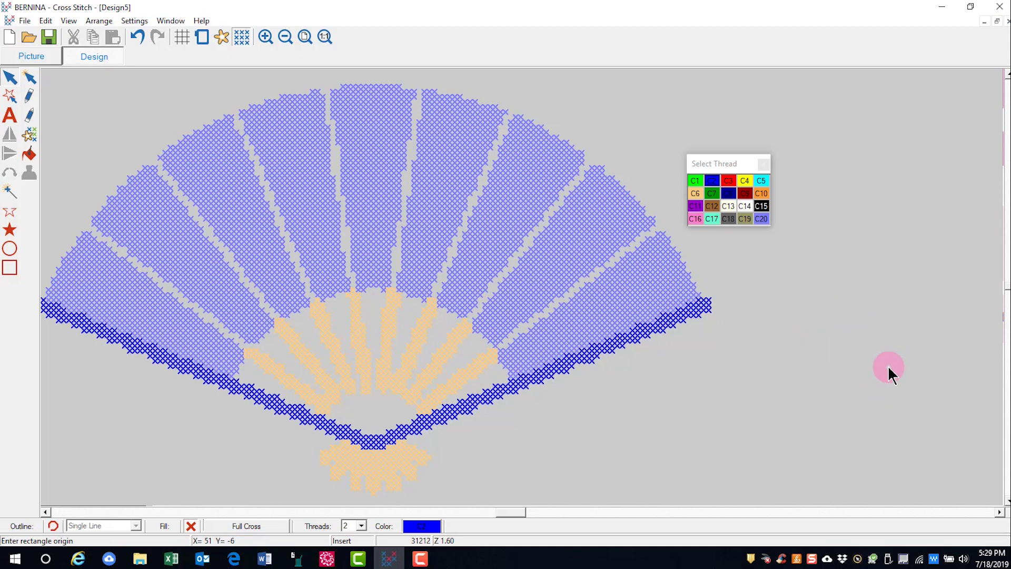